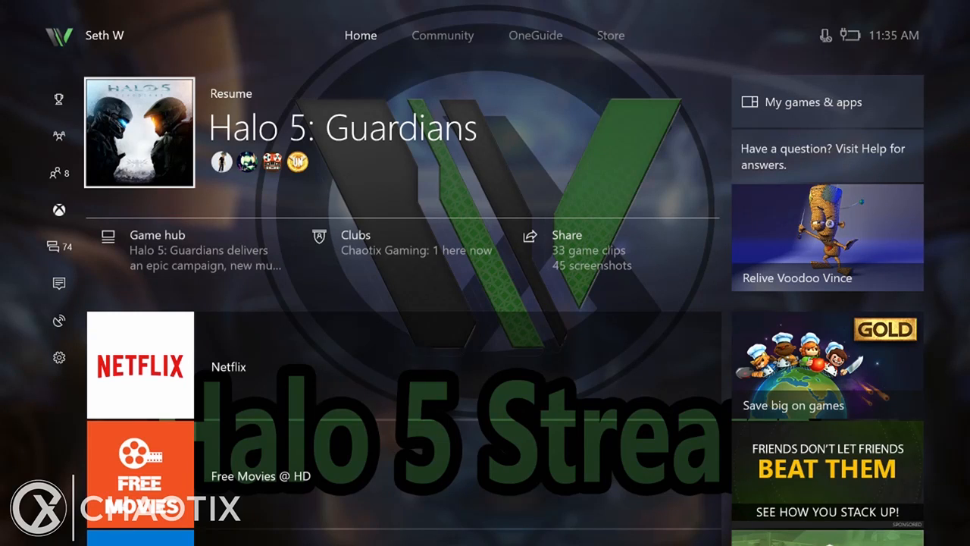
Step: Reach My profile from the Guide's sign-in section using the controller
{"action": "key", "text": "super"}
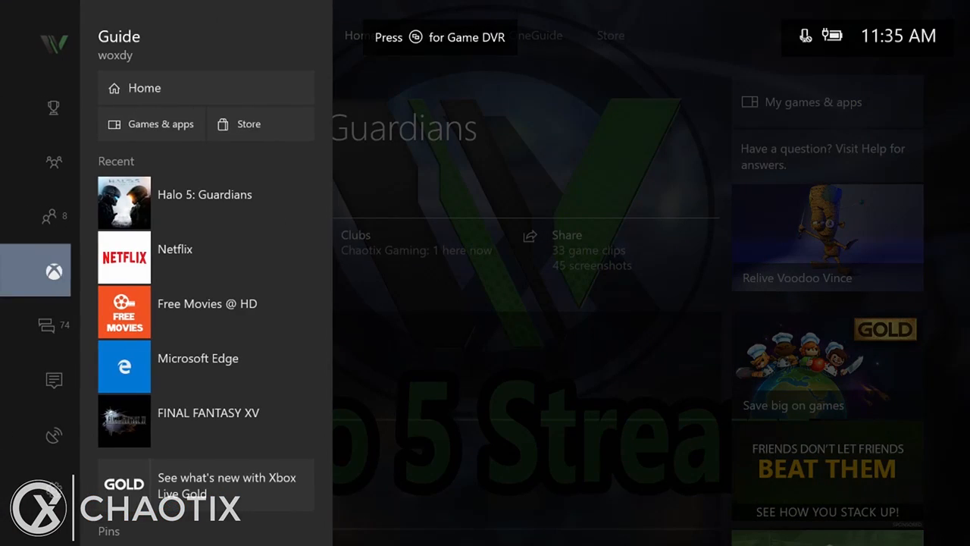
{"action": "key", "text": "Up"}
{"action": "key", "text": "Up"}
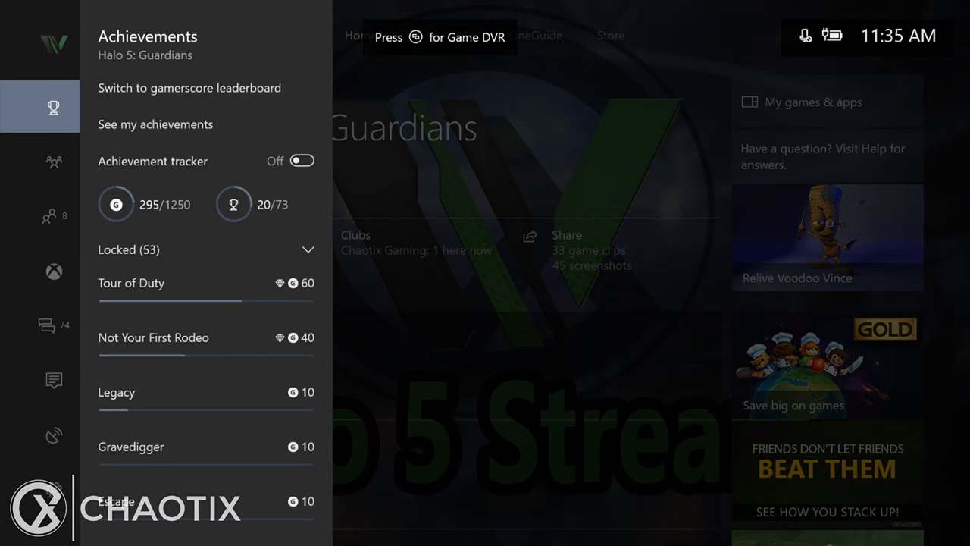
{"action": "key", "text": "Up"}
{"action": "key", "text": "Return"}
{"action": "key", "text": "Down"}
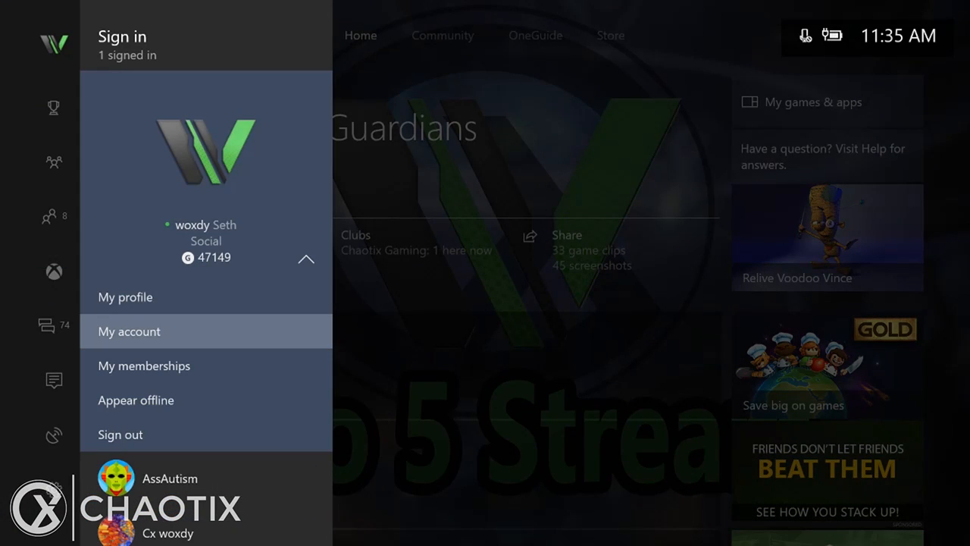
{"action": "key", "text": "Escape"}
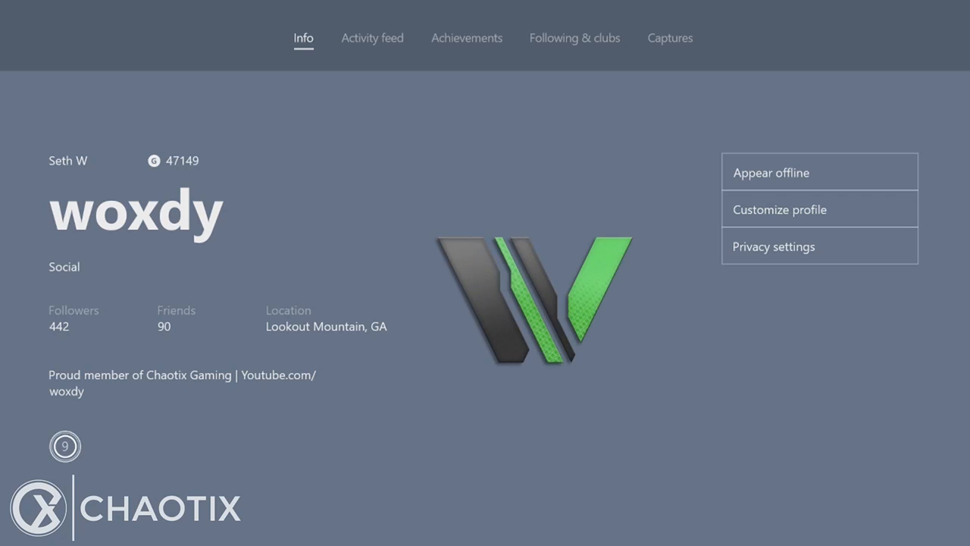
Step: Enter Customize profile from the profile Info tab's actions
{"action": "key", "text": "Right"}
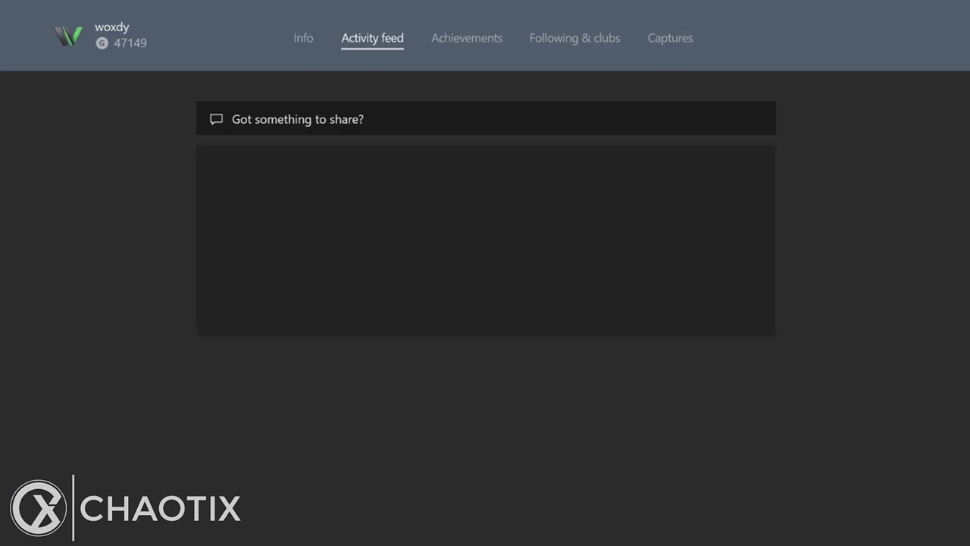
{"action": "key", "text": "Left"}
{"action": "key", "text": "Down"}
{"action": "key", "text": "Up"}
{"action": "key", "text": "Down"}
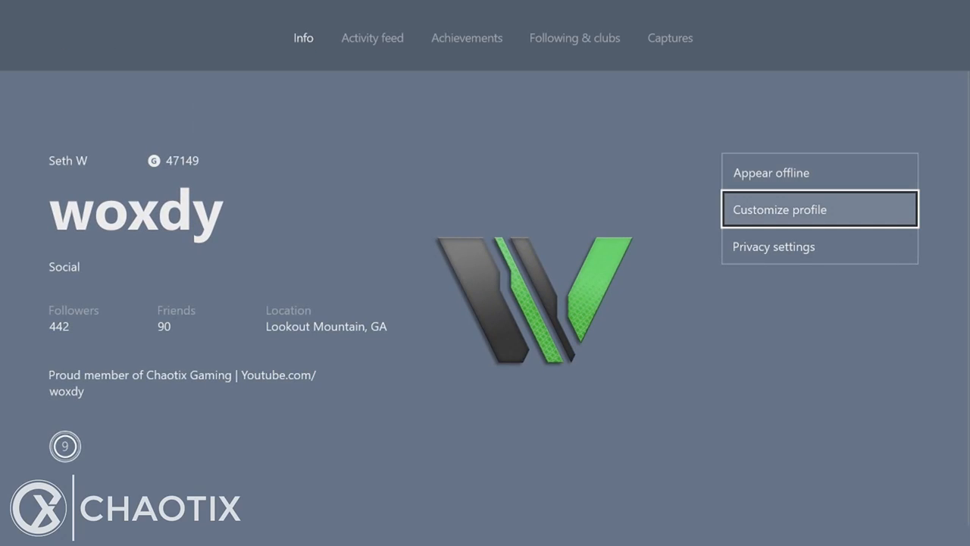
{"action": "key", "text": "Return"}
Step: Choose Change gamerpic among the customization options to show the picker
{"action": "key", "text": "Down"}
{"action": "key", "text": "Right"}
{"action": "key", "text": "Up"}
{"action": "key", "text": "Up"}
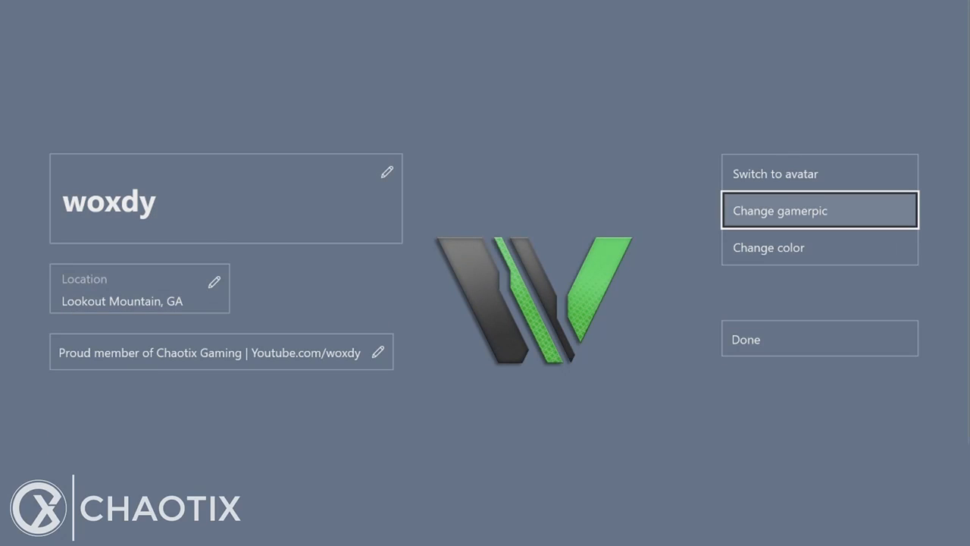
{"action": "key", "text": "Return"}
Step: Browse the Choose your gamerpic grid and leave it without changing the W logo
{"action": "key", "text": "Down"}
{"action": "key", "text": "Down"}
{"action": "key", "text": "Down"}
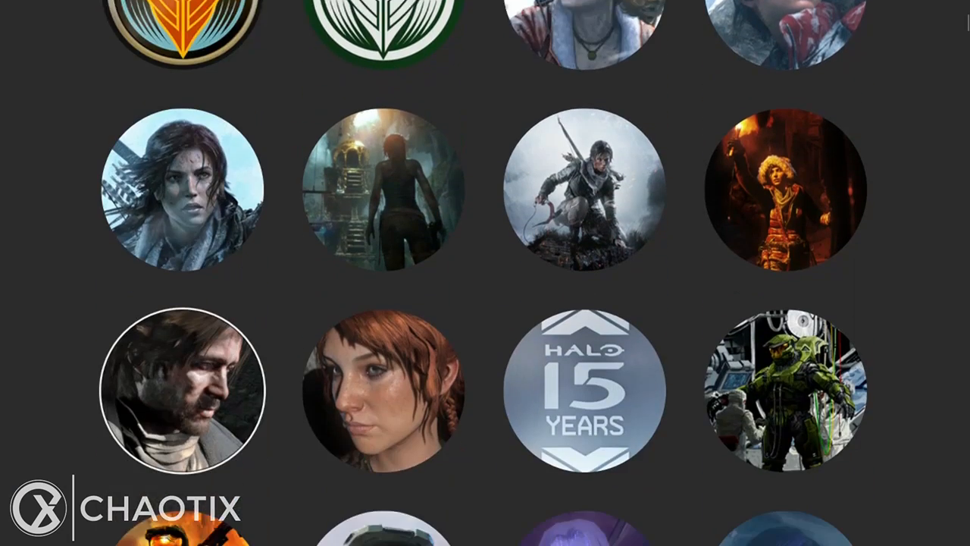
{"action": "key", "text": "Down"}
{"action": "key", "text": "Down"}
{"action": "key", "text": "Down"}
{"action": "key", "text": "Up"}
{"action": "key", "text": "Up"}
{"action": "key", "text": "Up"}
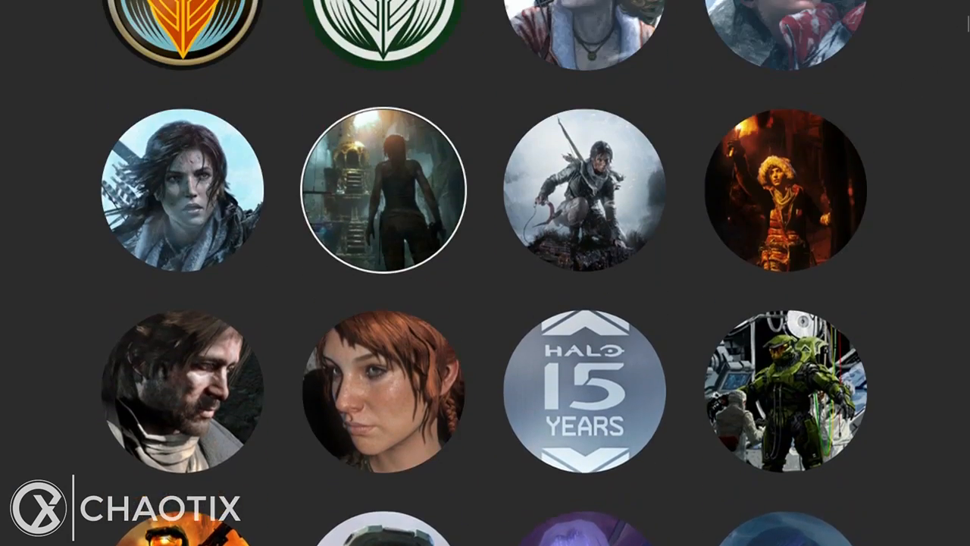
{"action": "key", "text": "Up"}
{"action": "key", "text": "Up"}
{"action": "key", "text": "Up"}
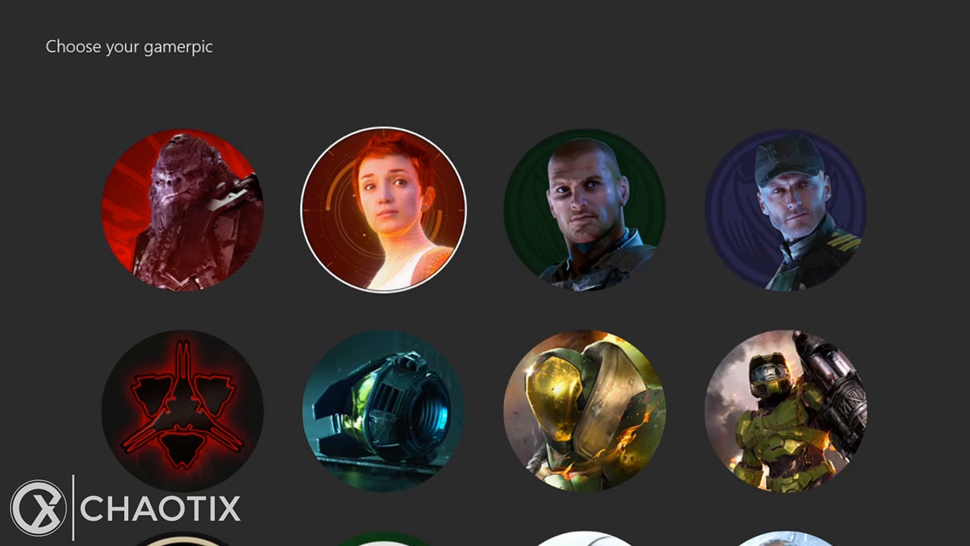
{"action": "key", "text": "Left"}
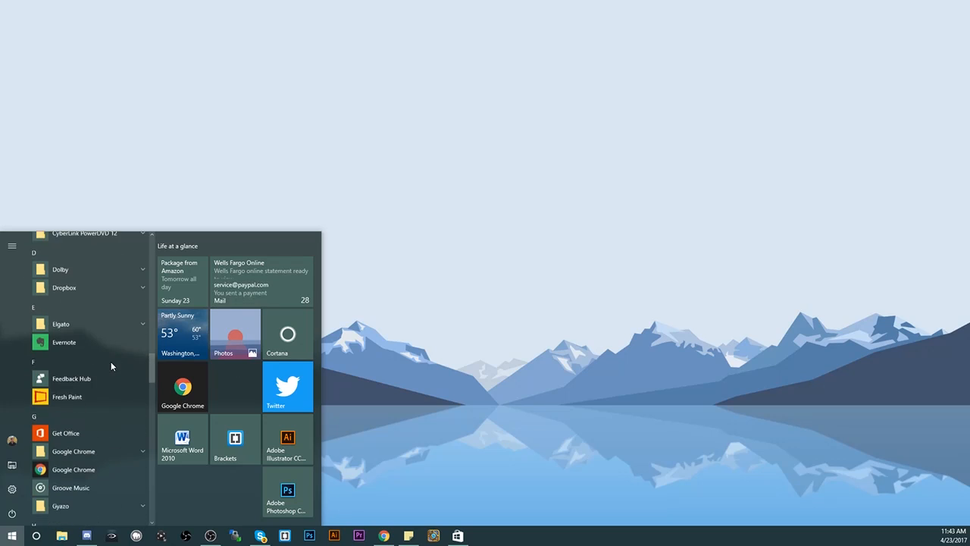
{"action": "scroll", "coordinate": [110, 362], "scroll_direction": "down", "scroll_amount": 3}
{"action": "scroll", "coordinate": [110, 362], "scroll_direction": "down", "scroll_amount": 3}
{"action": "scroll", "coordinate": [111, 361], "scroll_direction": "down", "scroll_amount": 3}
{"action": "scroll", "coordinate": [111, 362], "scroll_direction": "down", "scroll_amount": 3}
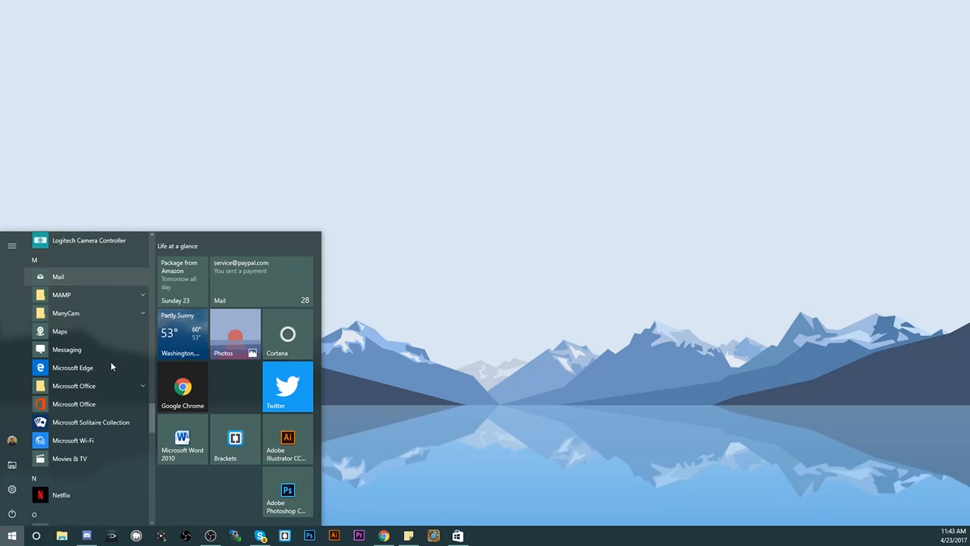
{"action": "scroll", "coordinate": [111, 366], "scroll_direction": "down", "scroll_amount": 3}
{"action": "scroll", "coordinate": [111, 367], "scroll_direction": "down", "scroll_amount": 3}
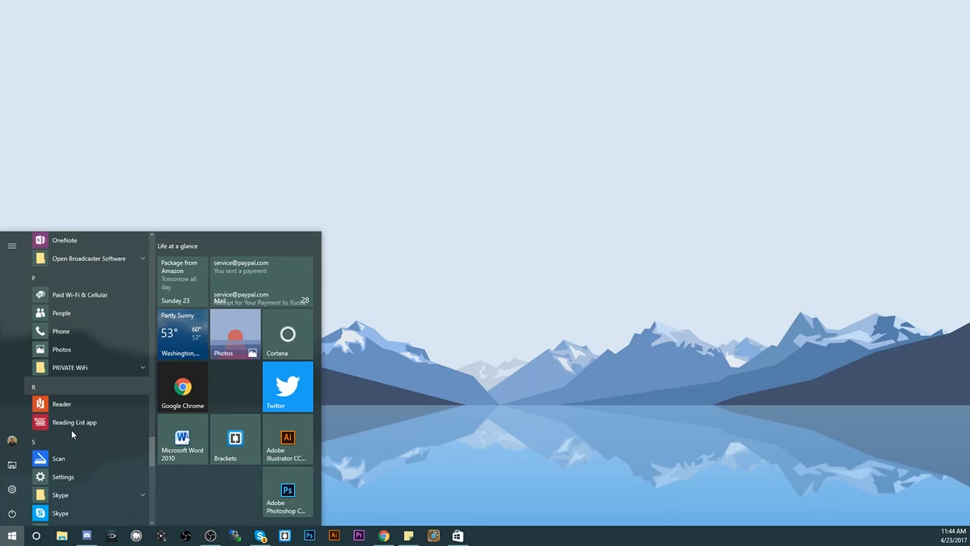
{"action": "scroll", "coordinate": [71, 430], "scroll_direction": "down", "scroll_amount": 2}
{"action": "scroll", "coordinate": [71, 421], "scroll_direction": "down", "scroll_amount": 2}
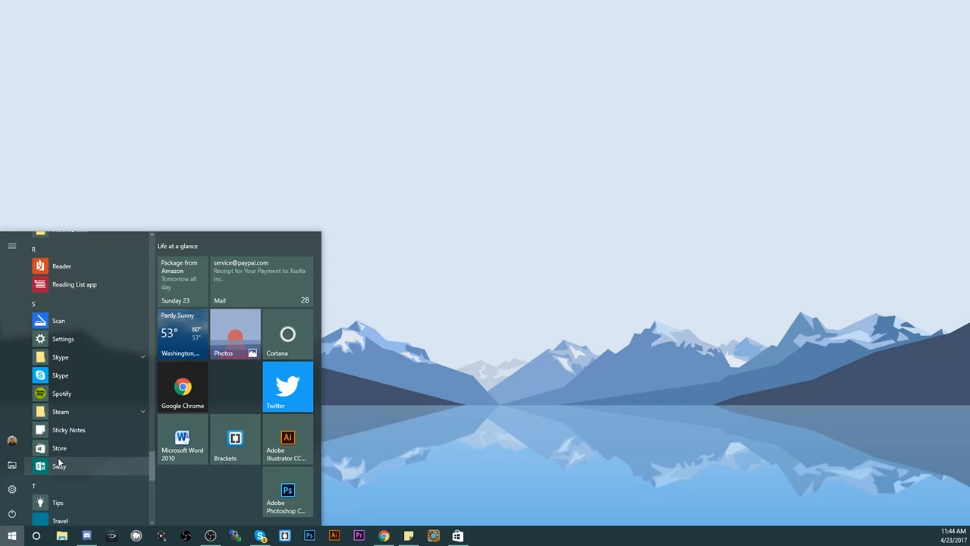
Step: Launch Store from the Start menu's app list under S
{"action": "left_click", "coordinate": [60, 449]}
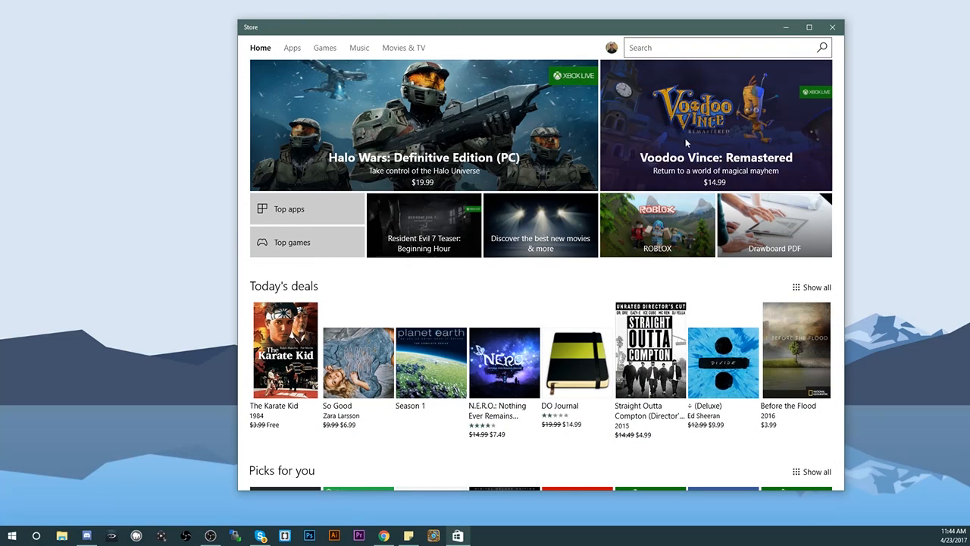
Step: Search the Store for 'xbox beta'
{"action": "left_click", "coordinate": [660, 48]}
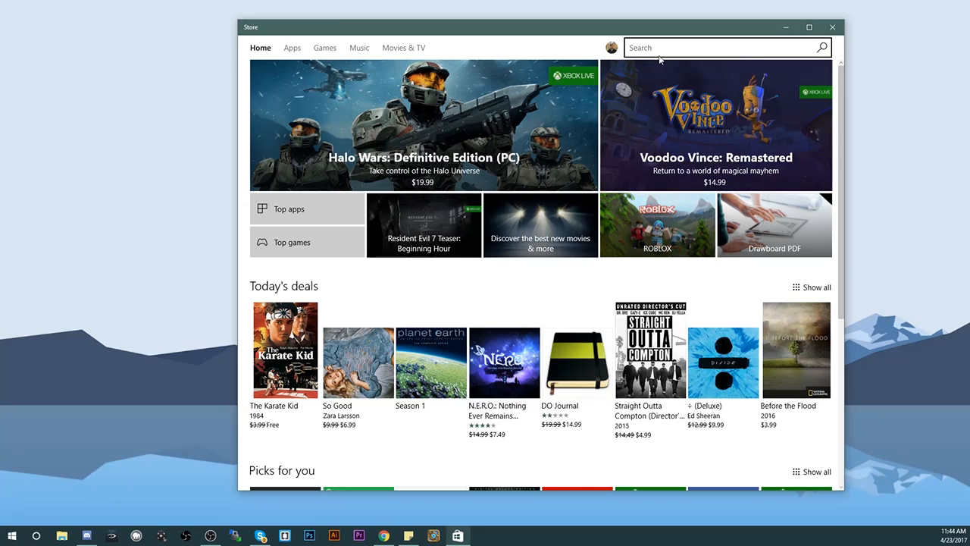
{"action": "type", "text": "xbox beta"}
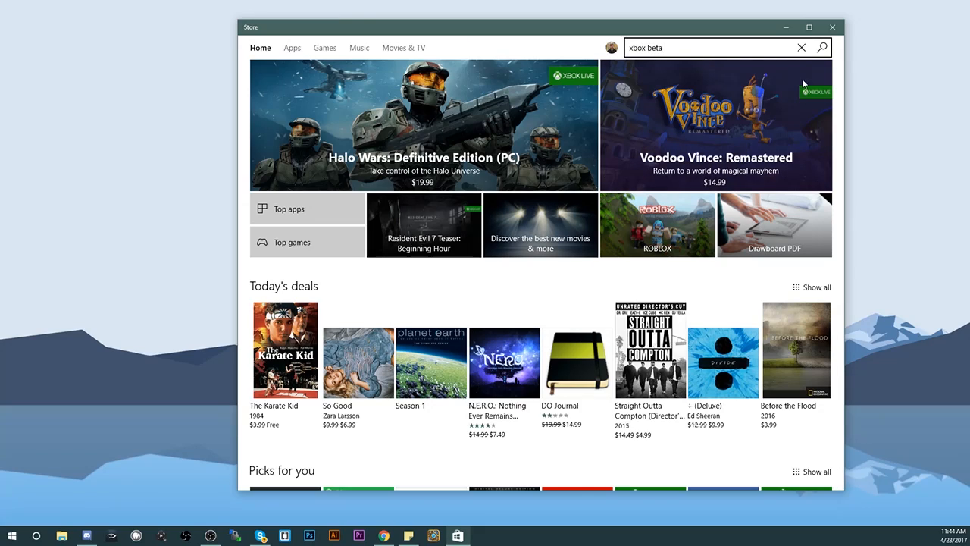
{"action": "key", "text": "Return"}
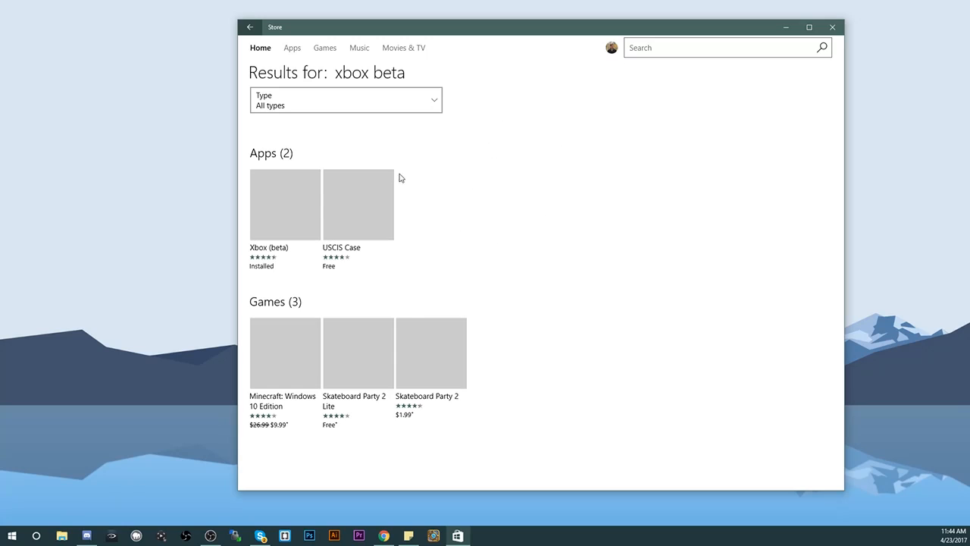
Step: Launch the installed Xbox (beta) app from its Store product page
{"action": "left_click", "coordinate": [289, 211]}
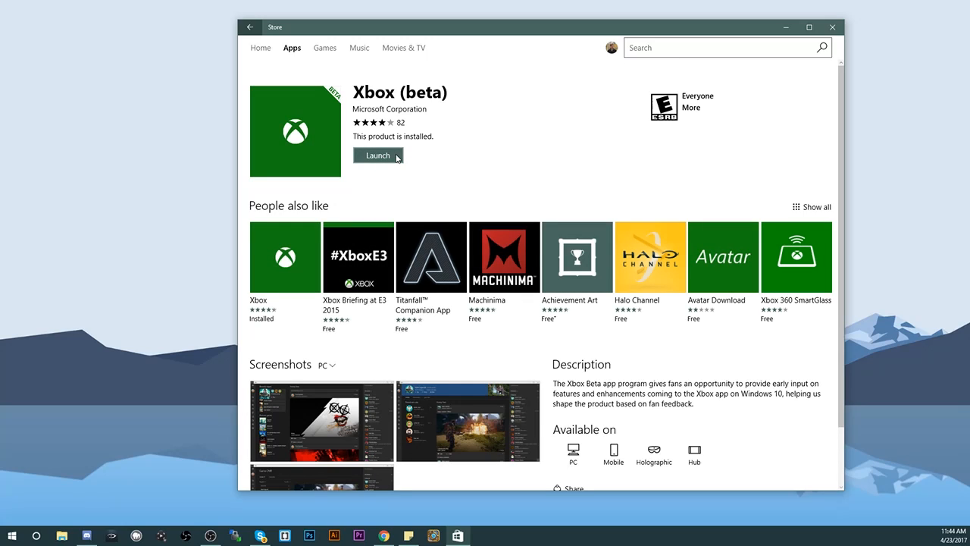
{"action": "left_click", "coordinate": [385, 162]}
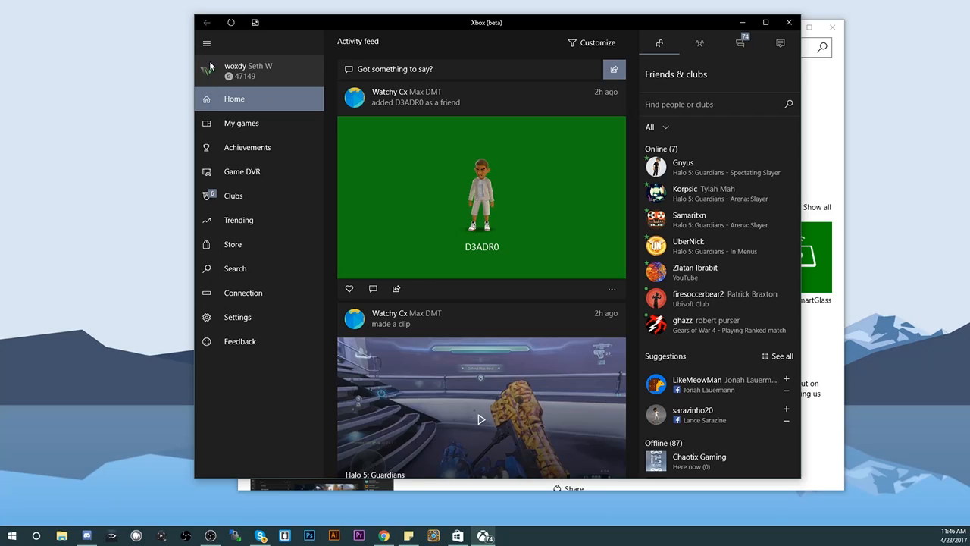
Step: Reach the gamerpic chooser via your gamertag, Customize and Edit on the avatar
{"action": "left_click", "coordinate": [211, 70]}
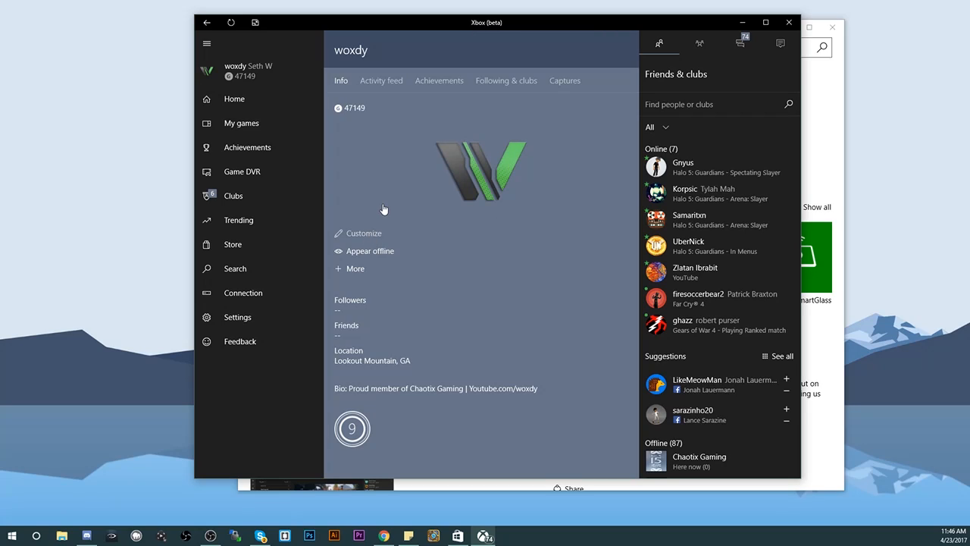
{"action": "left_click", "coordinate": [364, 234]}
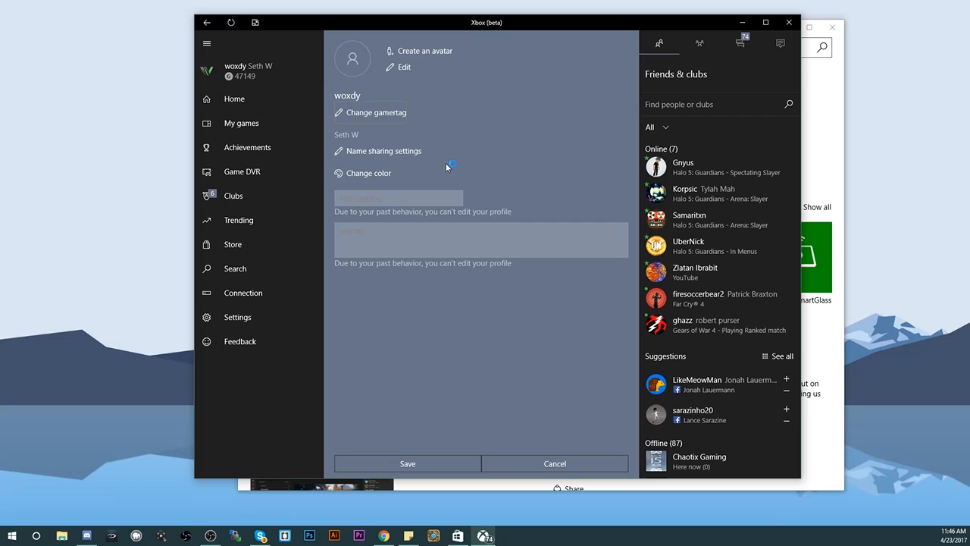
{"action": "left_click", "coordinate": [400, 71]}
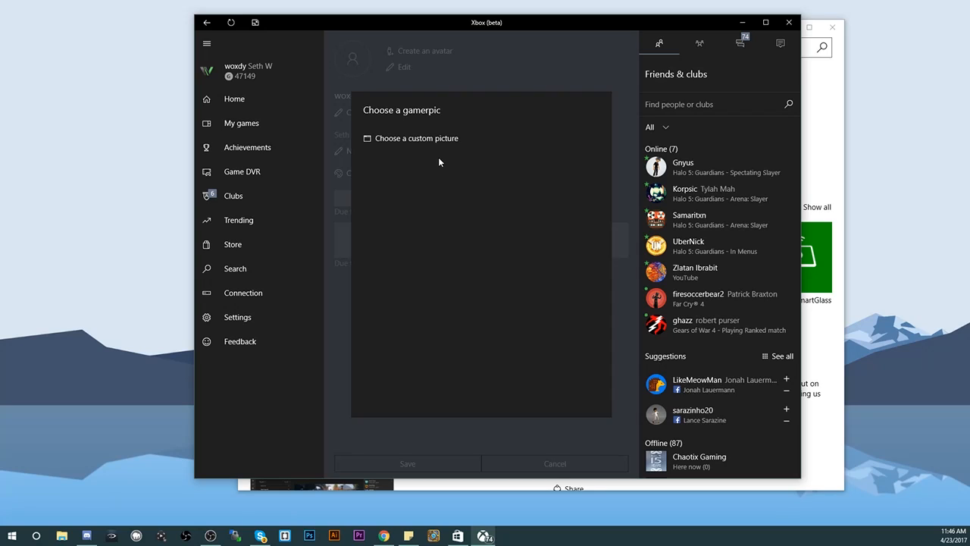
Step: Choose a custom picture so a file Open dialog appears on the Desktop
{"action": "left_click", "coordinate": [432, 141]}
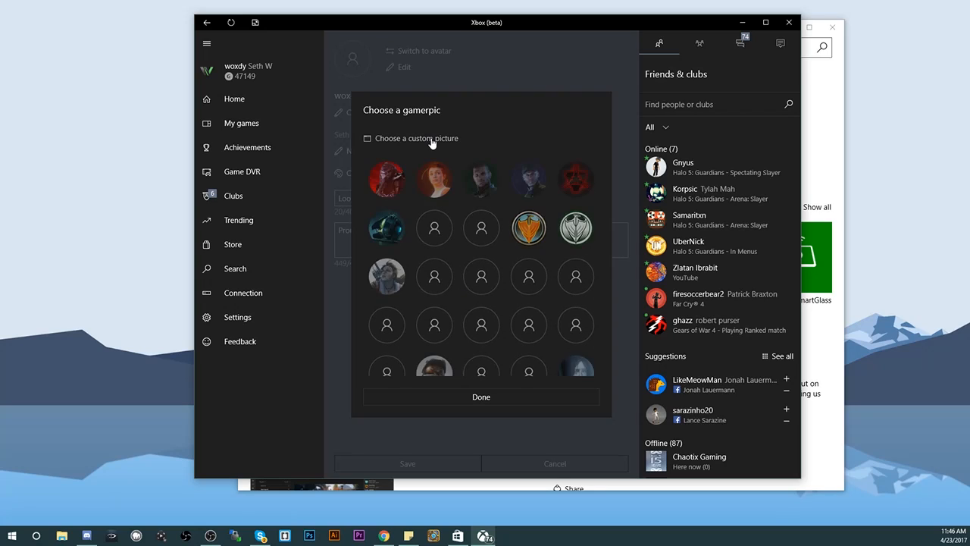
{"action": "left_click", "coordinate": [432, 141]}
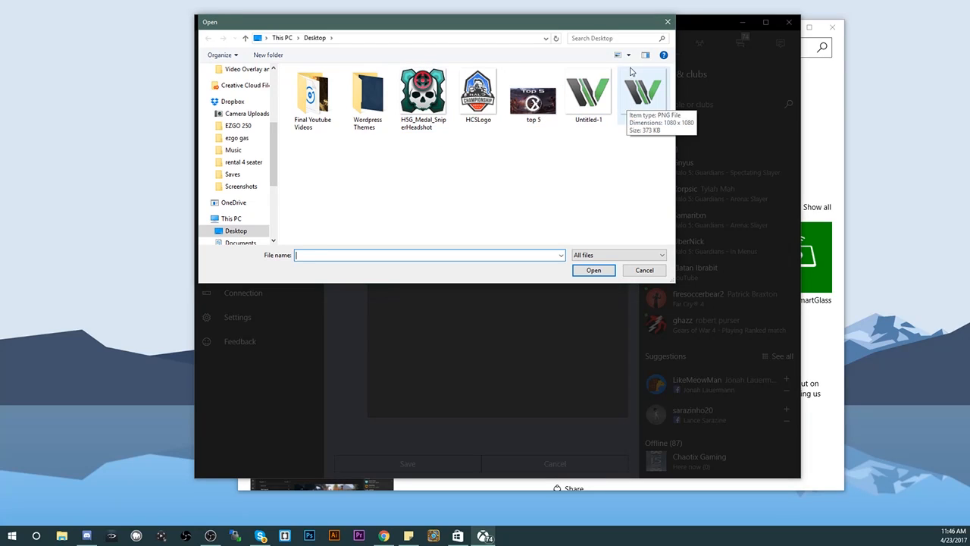
Step: Select the Untitled-1 W logo PNG on the Desktop and load it into the cropper
{"action": "left_click", "coordinate": [642, 99]}
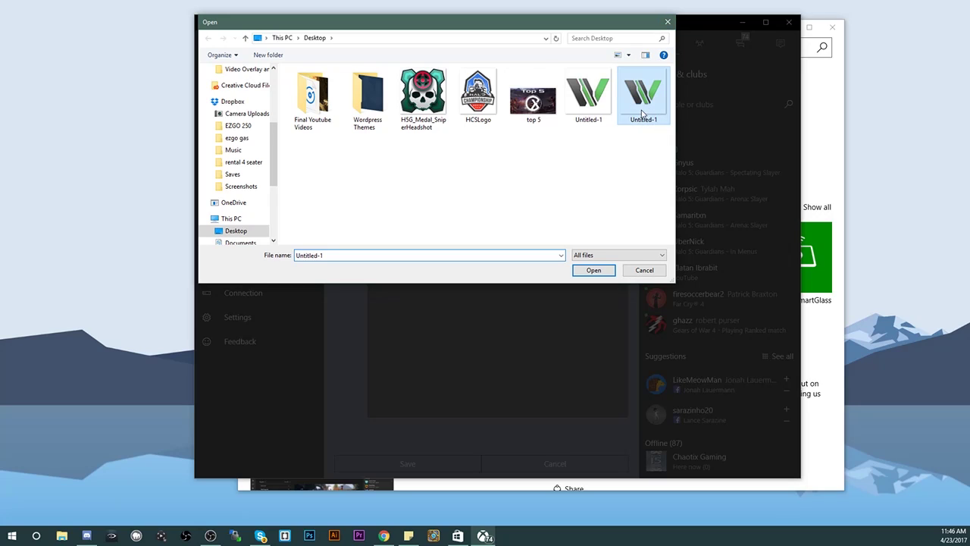
{"action": "left_click", "coordinate": [592, 270]}
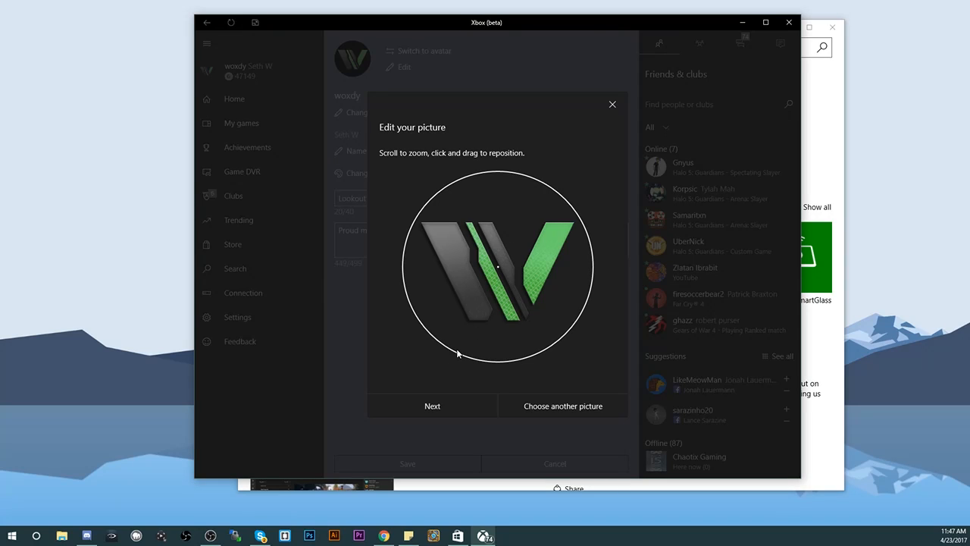
Step: Accept the framing with Next and upload the W logo as the new gamerpic
{"action": "left_click", "coordinate": [449, 405]}
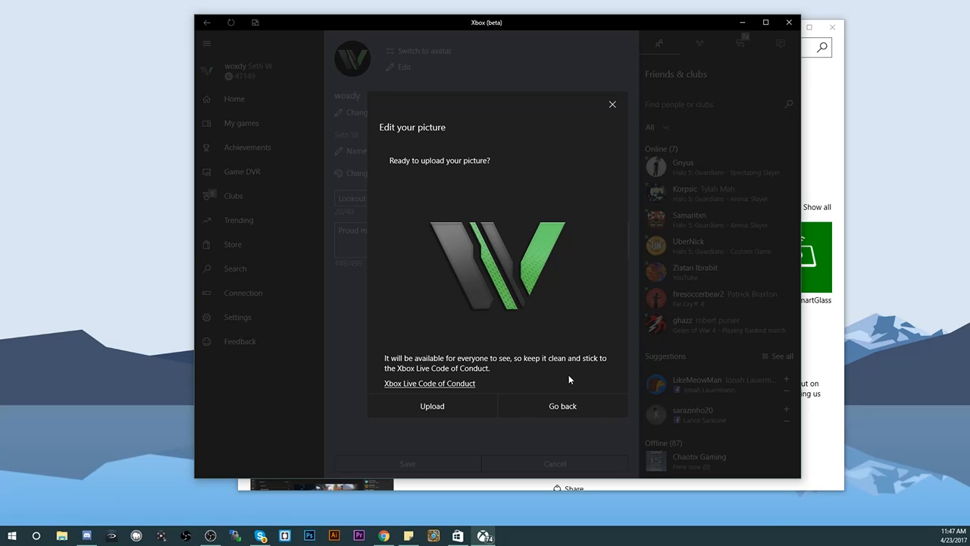
{"action": "left_click", "coordinate": [453, 405]}
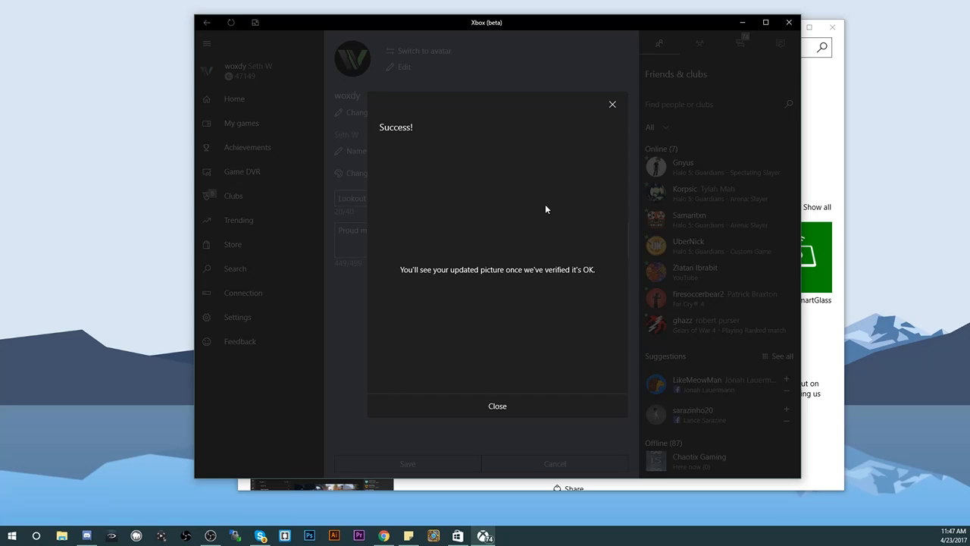
Step: Dismiss the Success! upload notice, returning to the profile editor showing the W logo gamerpic
{"action": "left_click", "coordinate": [499, 405]}
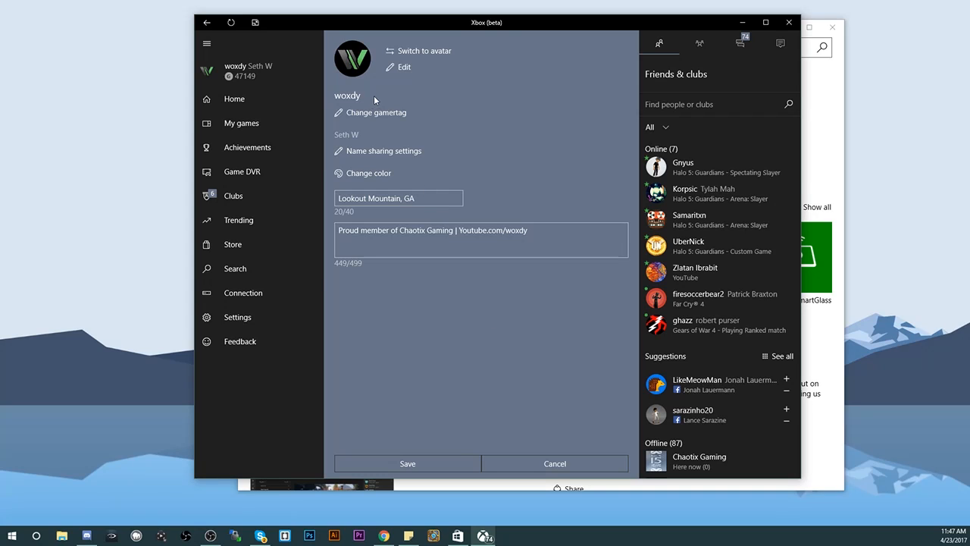